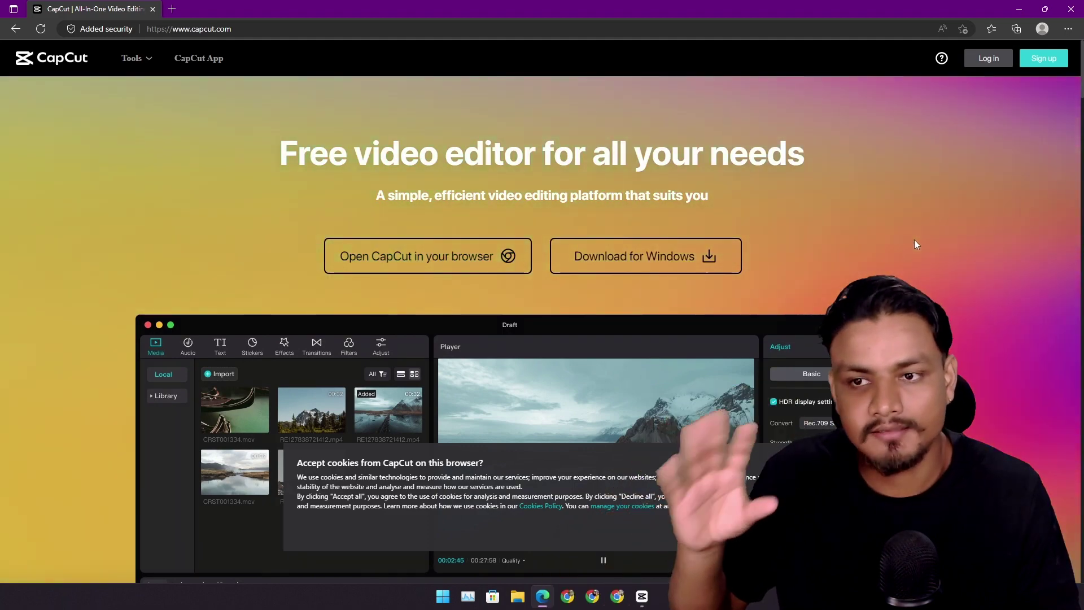
Step: Scroll down and back up the CapCut web page
scroll(835, 238, "down", 5)
scroll(834, 239, "up", 6)
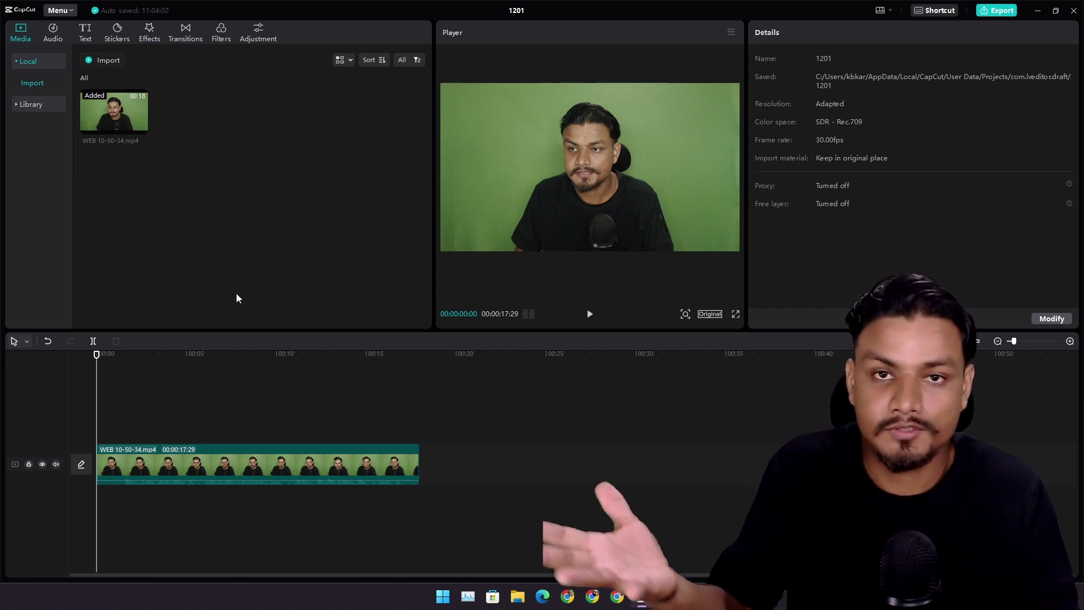
Step: Select and deselect the green-screen clip, then open Auto captions under Text
left_click(165, 454)
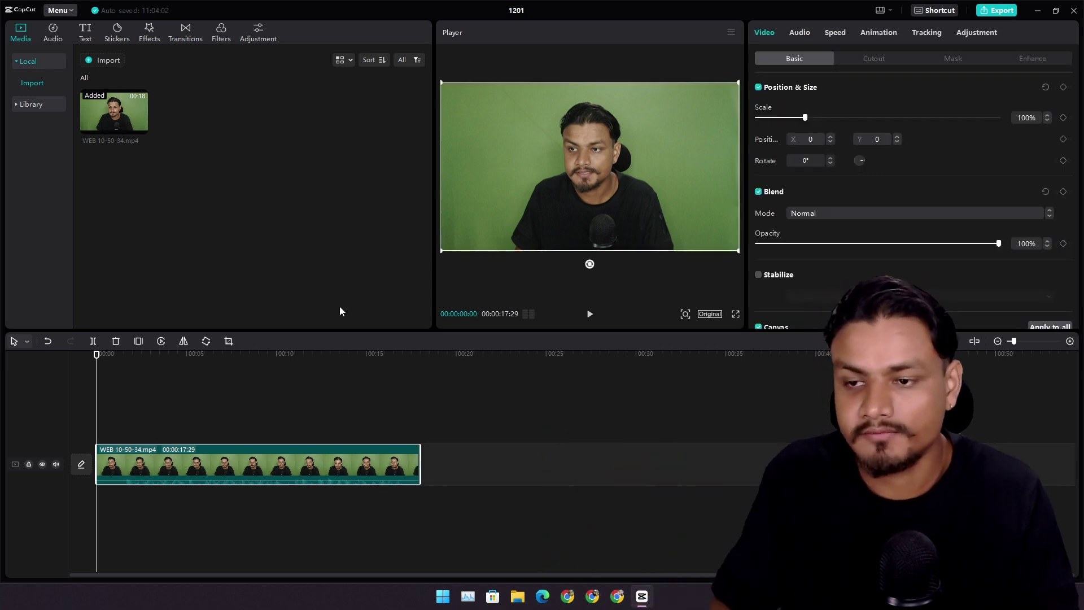
left_click(317, 388)
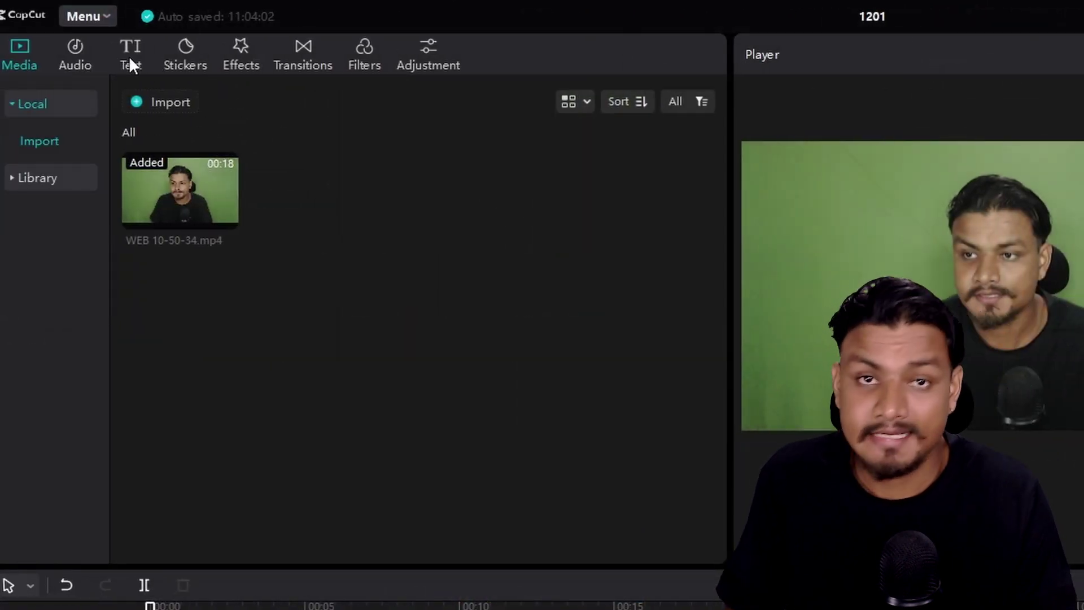
left_click(130, 62)
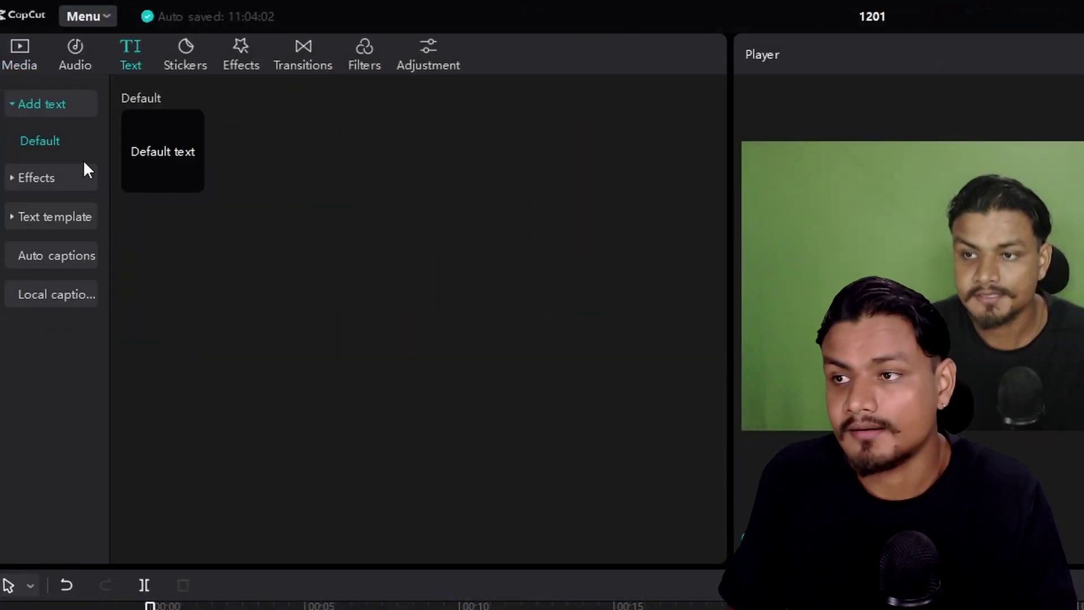
left_click(49, 255)
Step: Set the caption speech recognition language to English
left_click(420, 358)
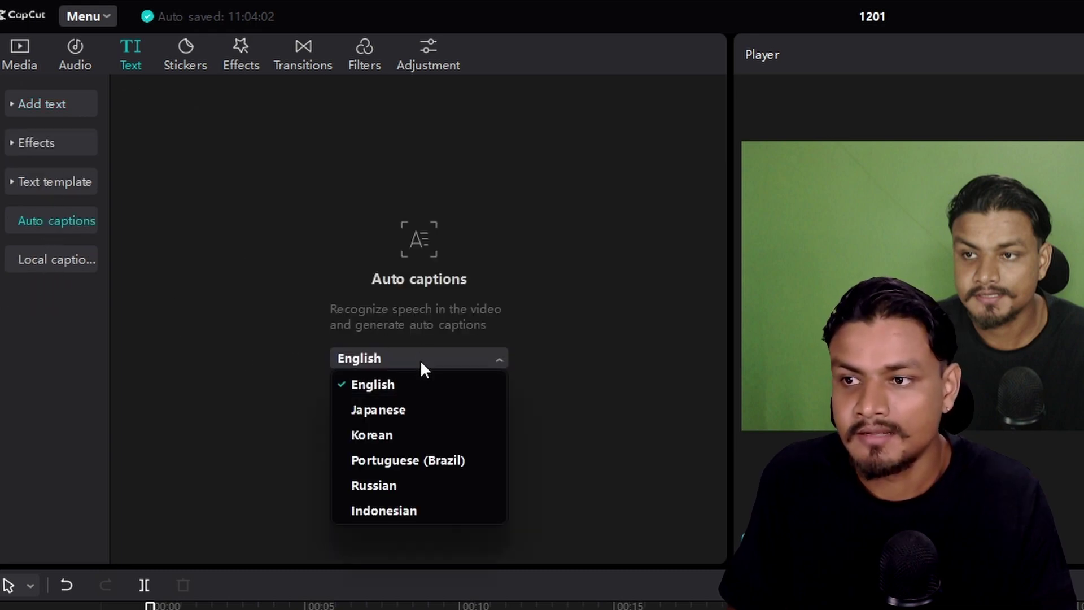
scroll(420, 460, "down", 1)
scroll(423, 468, "down", 1)
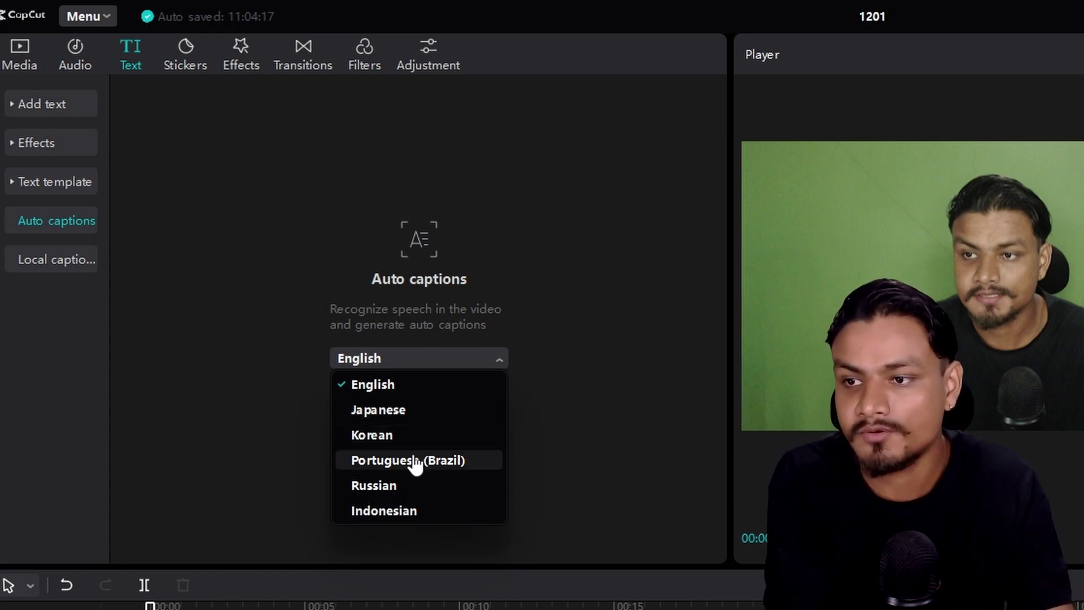
scroll(417, 452, "down", 1)
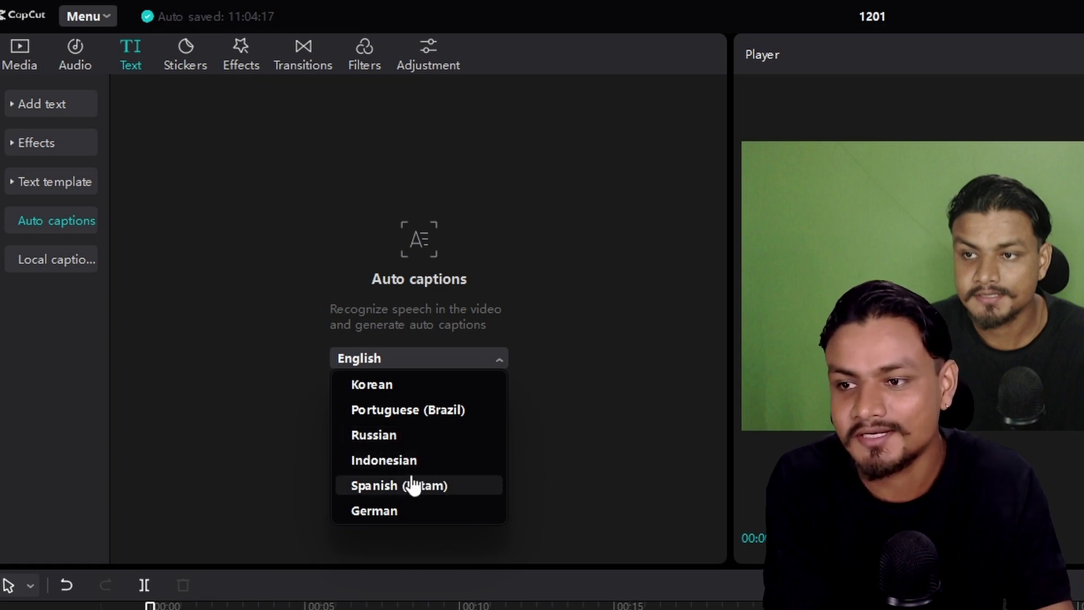
scroll(409, 514, "up", 1)
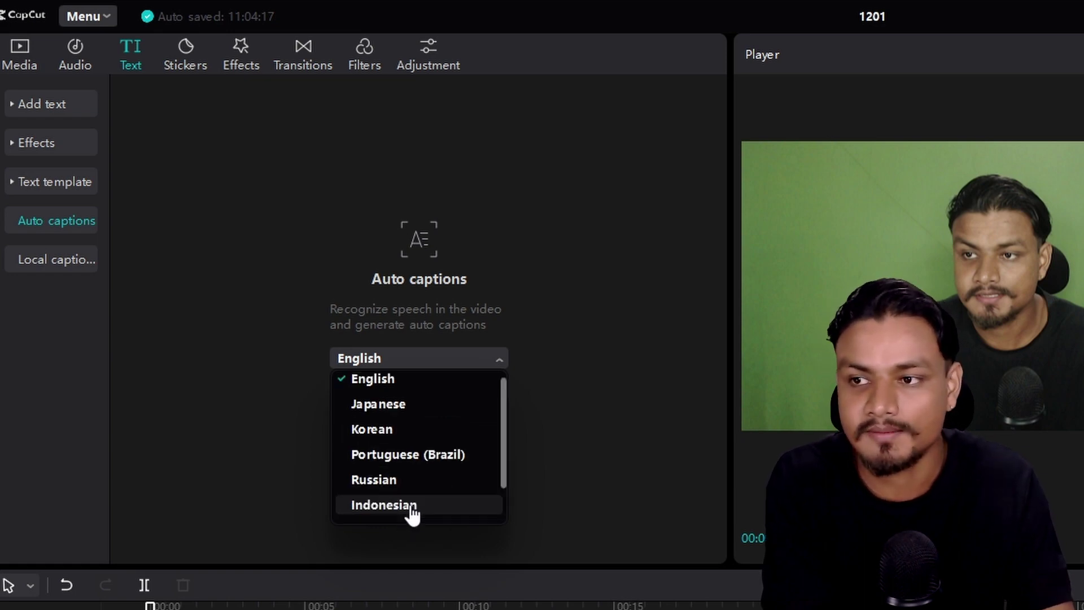
left_click(387, 385)
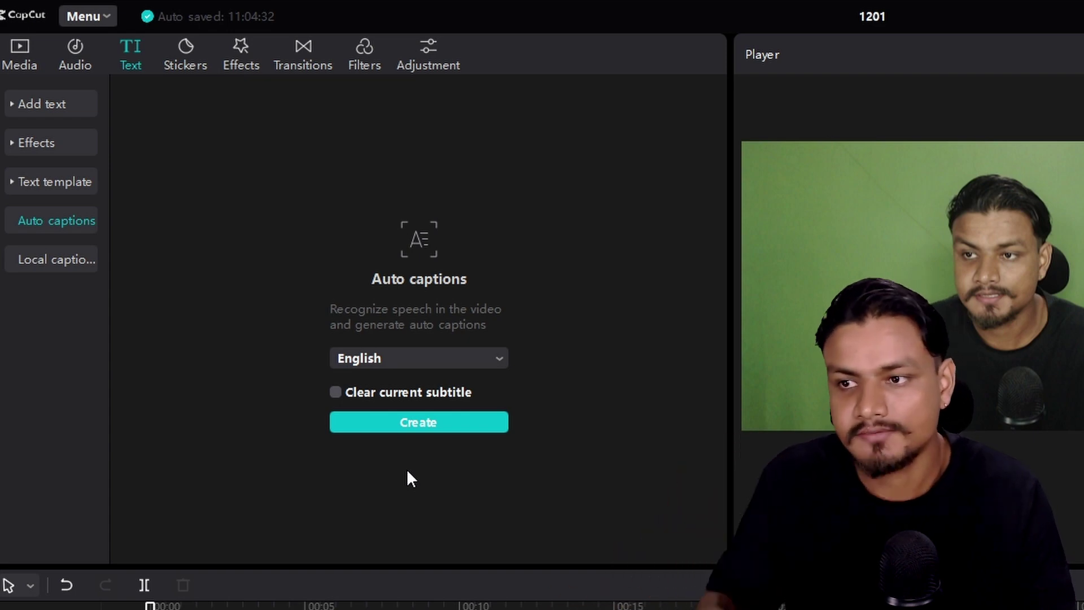
Step: Generate English auto captions, adding five caption blocks above the video
left_click(411, 427)
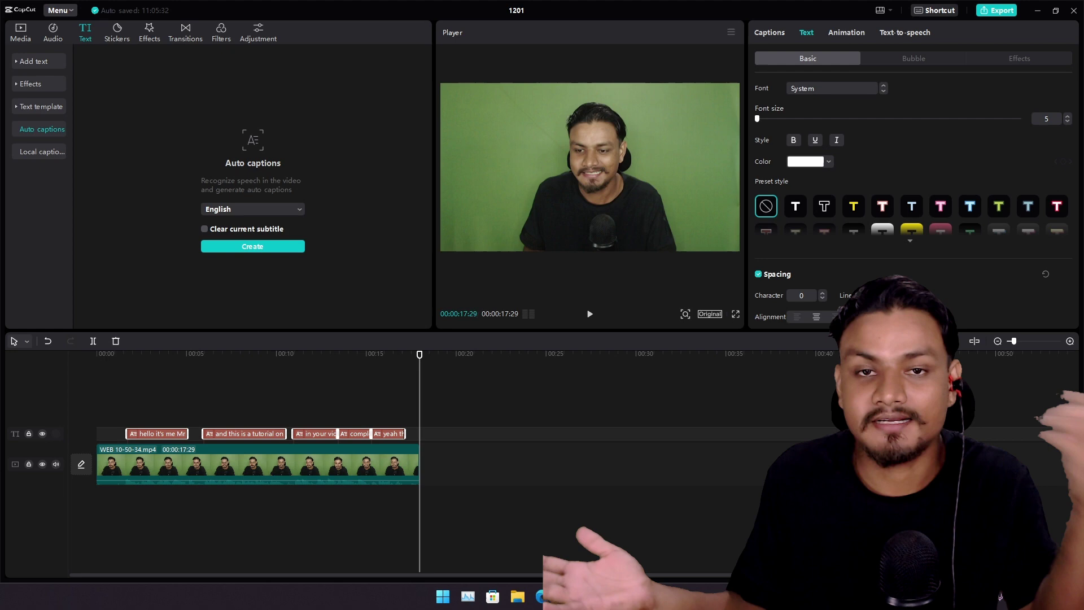
Step: Review export settings, keeping 1080P resolution and watermark removal switched on
left_click(1014, 10)
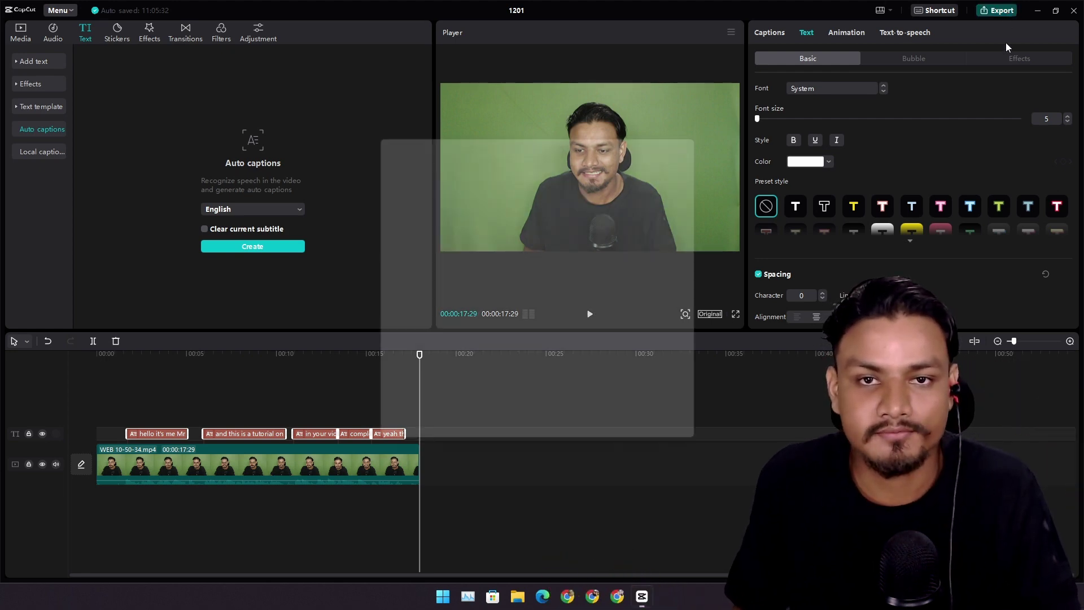
left_click(696, 198)
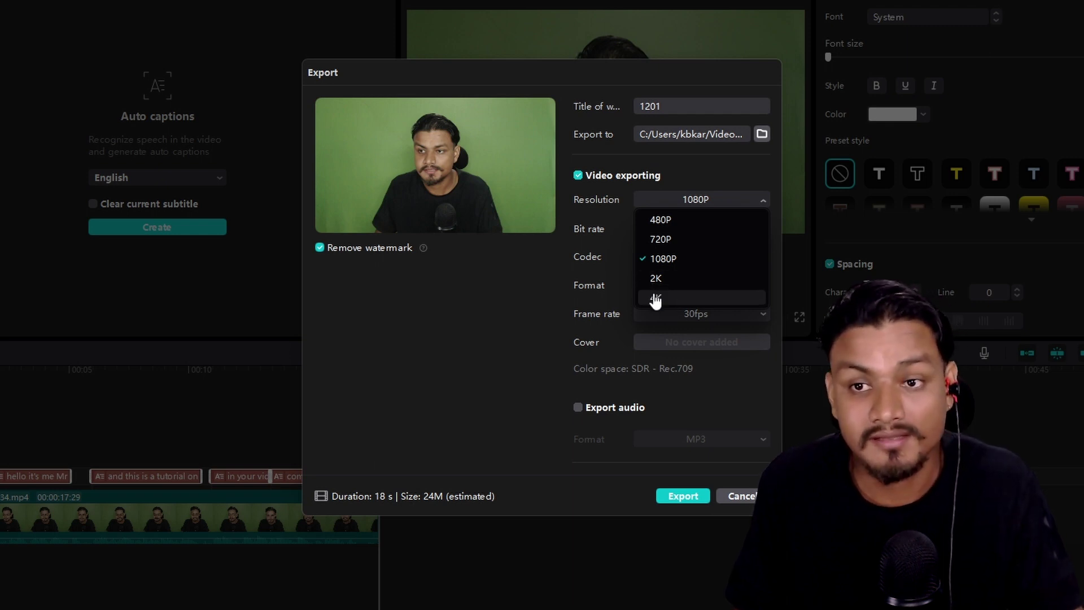
left_click(476, 346)
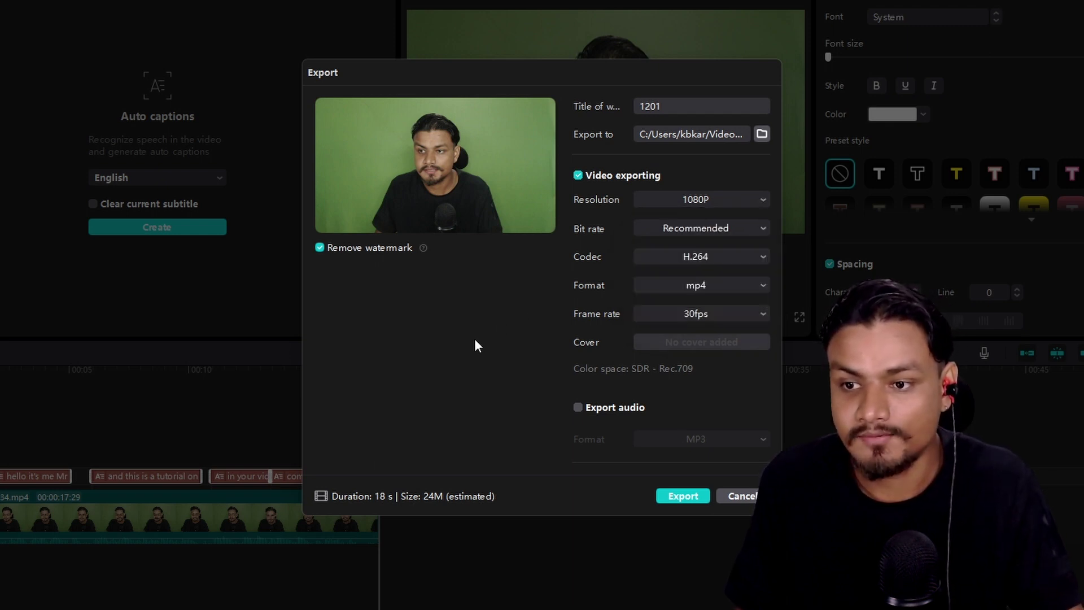
left_click(317, 248)
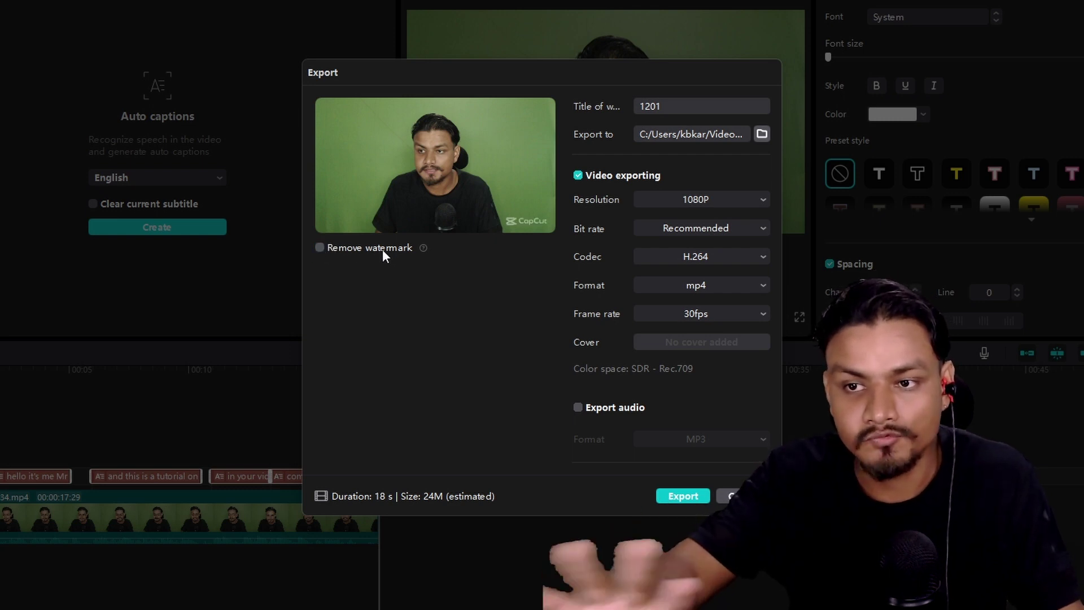
left_click(320, 247)
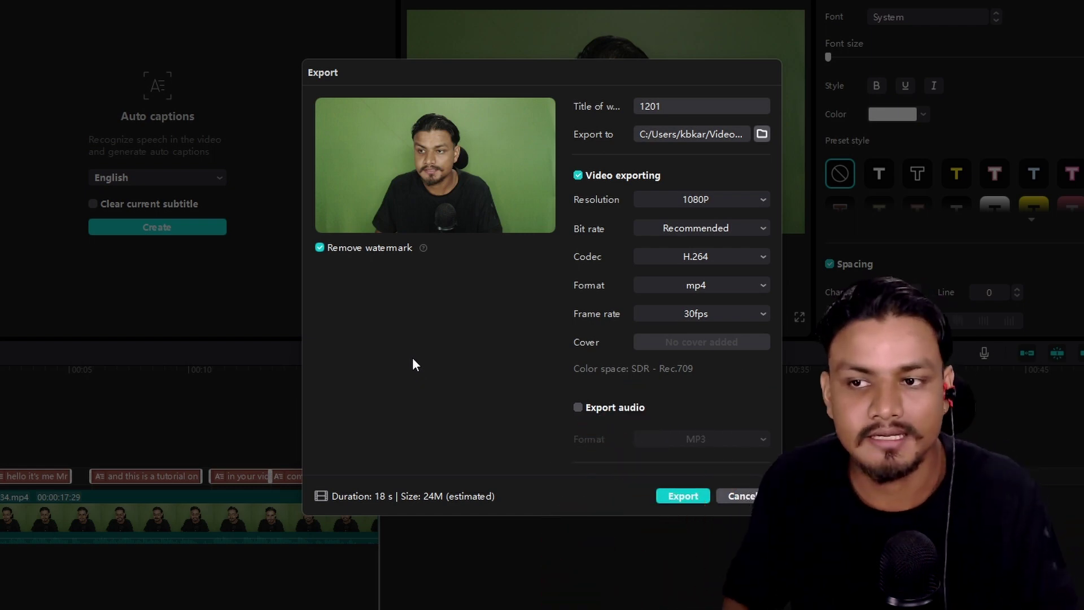
Step: Cancel the export, bring up the first caption and enlarge it in the preview
left_click(744, 491)
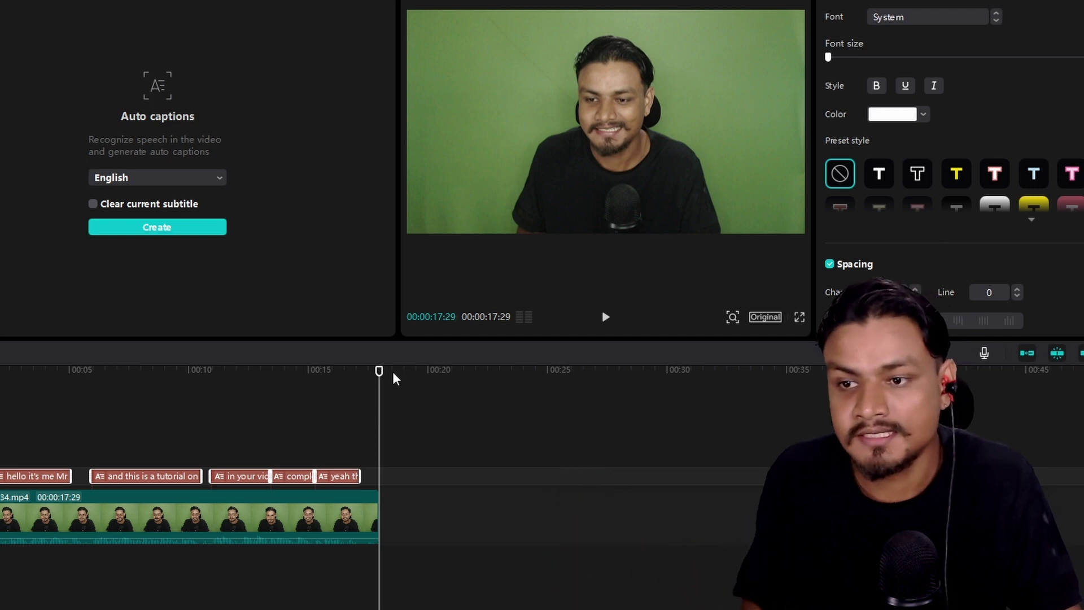
left_click(46, 438)
left_click_drag(37, 438, 4, 454)
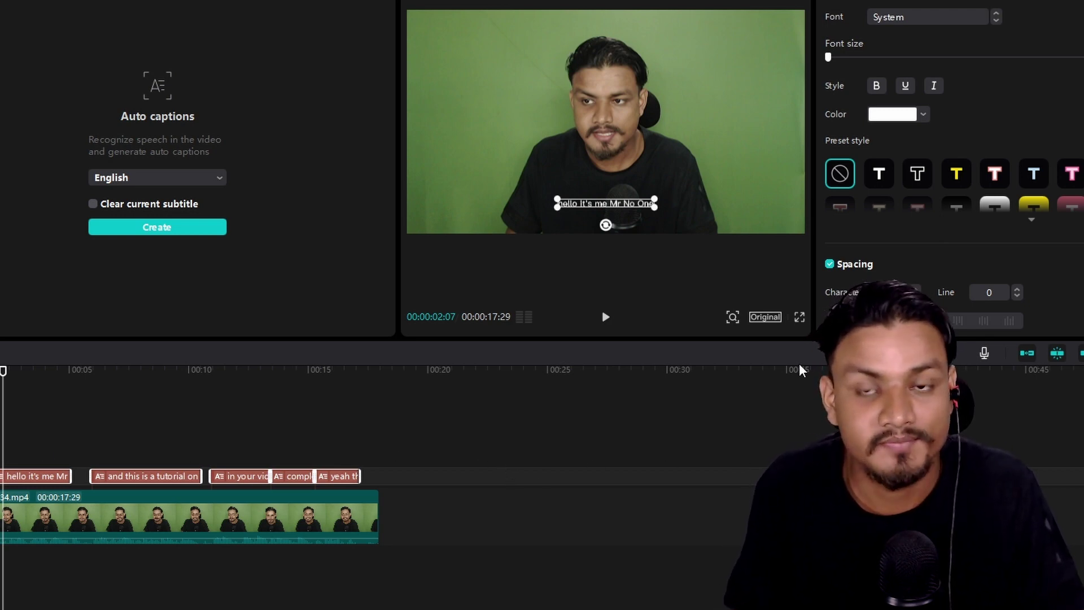
left_click_drag(650, 197, 724, 181)
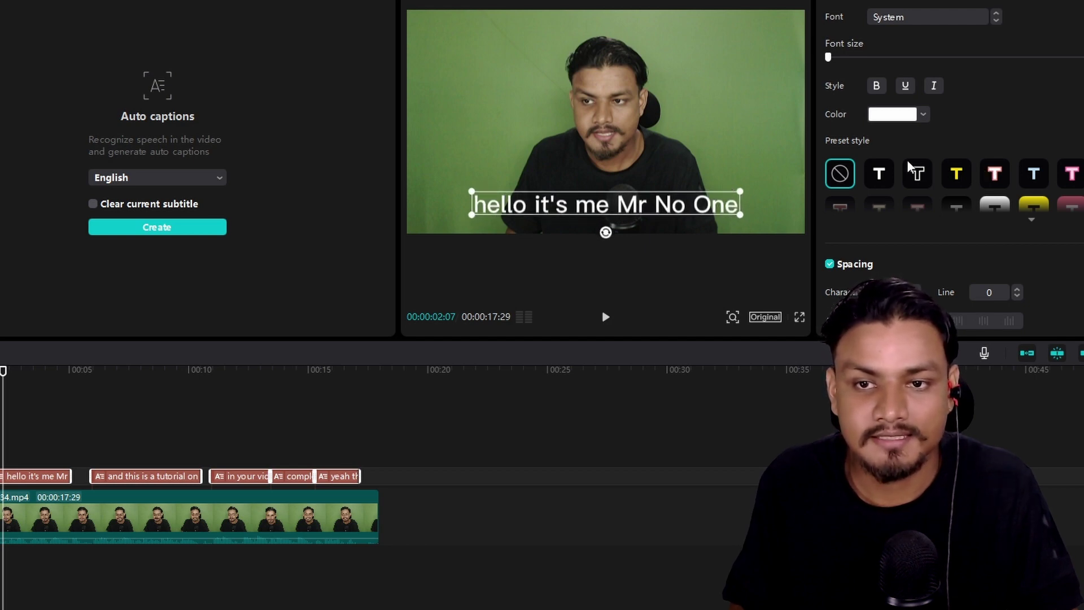
Step: Try several caption presets and settle on black text in a white box
left_click(878, 174)
left_click(923, 171)
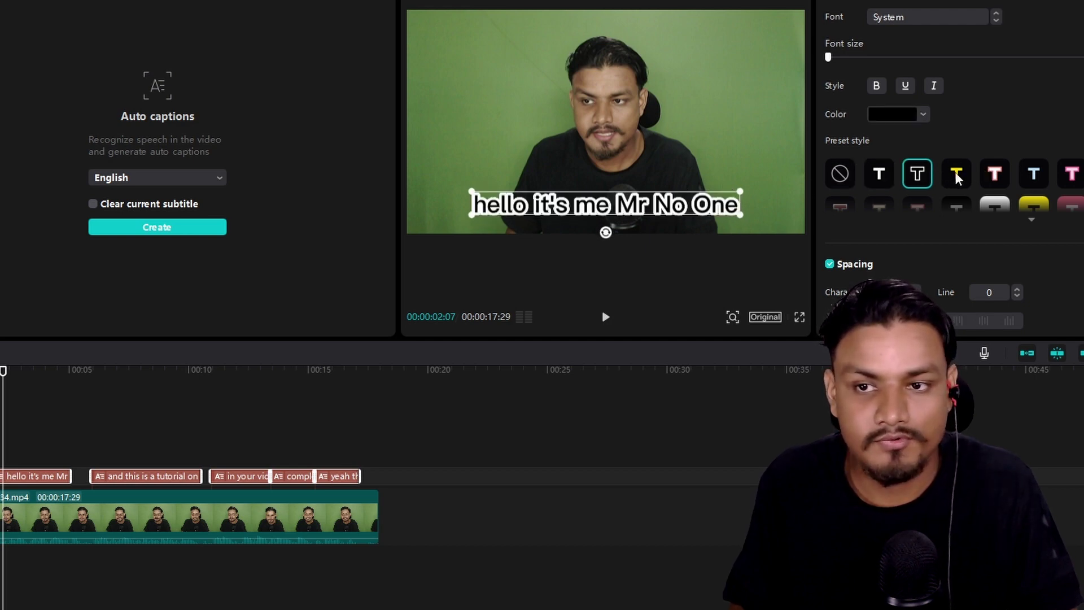
left_click(954, 171)
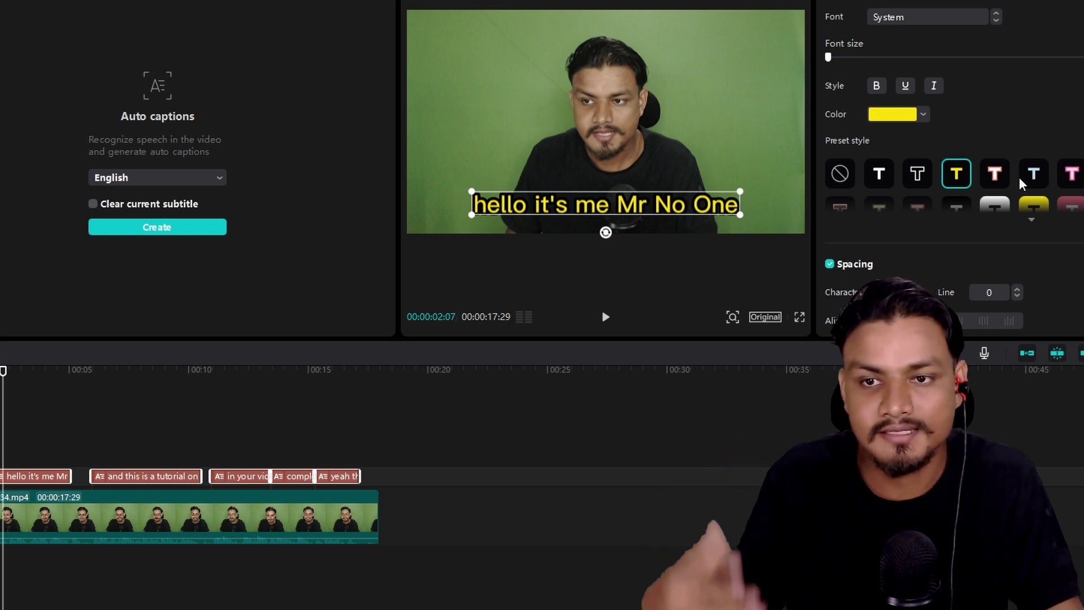
left_click(996, 173)
scroll(1077, 167, "down", 1)
scroll(1075, 164, "down", 5)
scroll(1050, 124, "up", 1)
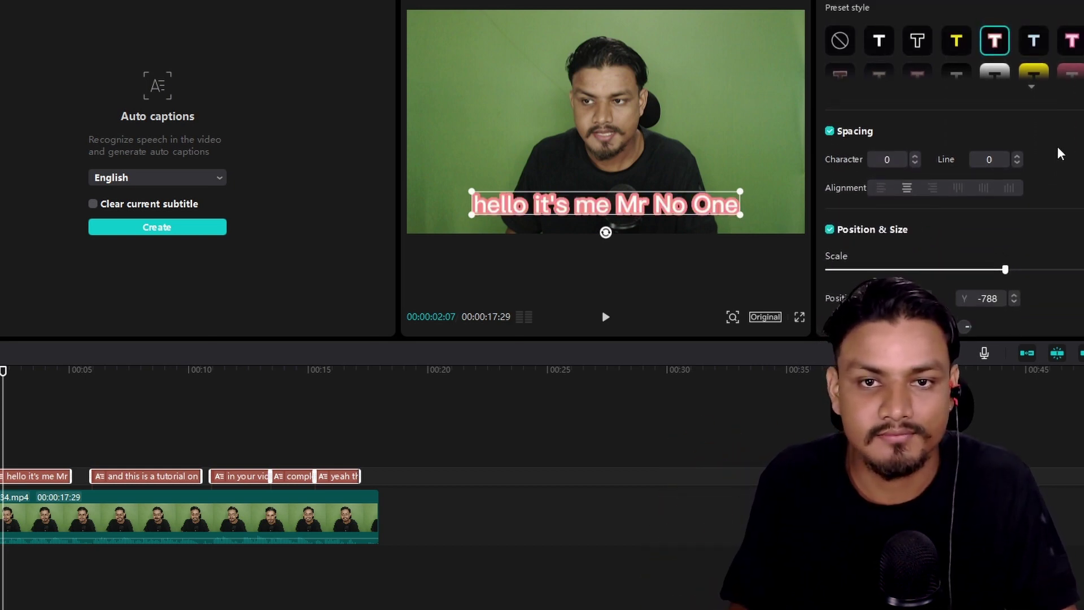
left_click(1033, 87)
left_click(881, 119)
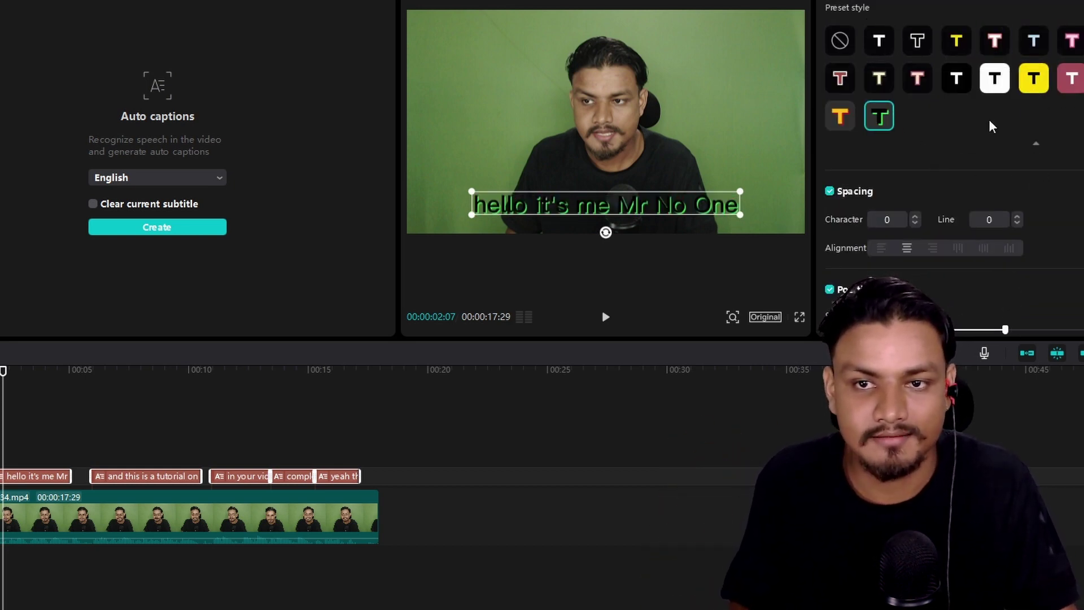
left_click(844, 82)
left_click(995, 78)
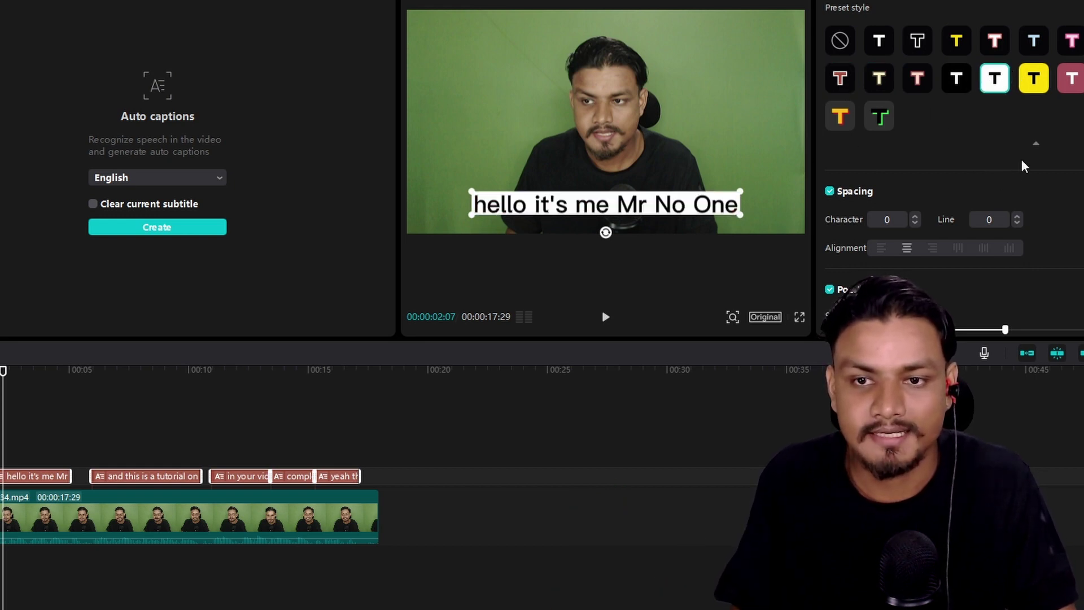
Step: Look through the caption's text settings, then return to the imported media panel
scroll(1023, 164, "down", 4)
scroll(970, 107, "up", 1)
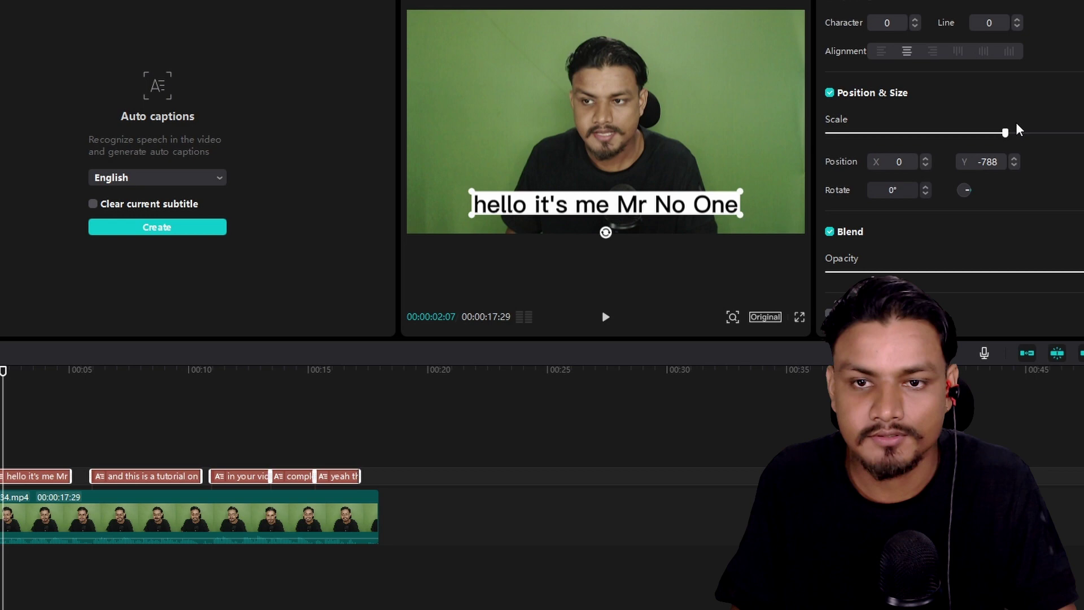
scroll(1023, 198, "down", 3)
scroll(1034, 177, "up", 6)
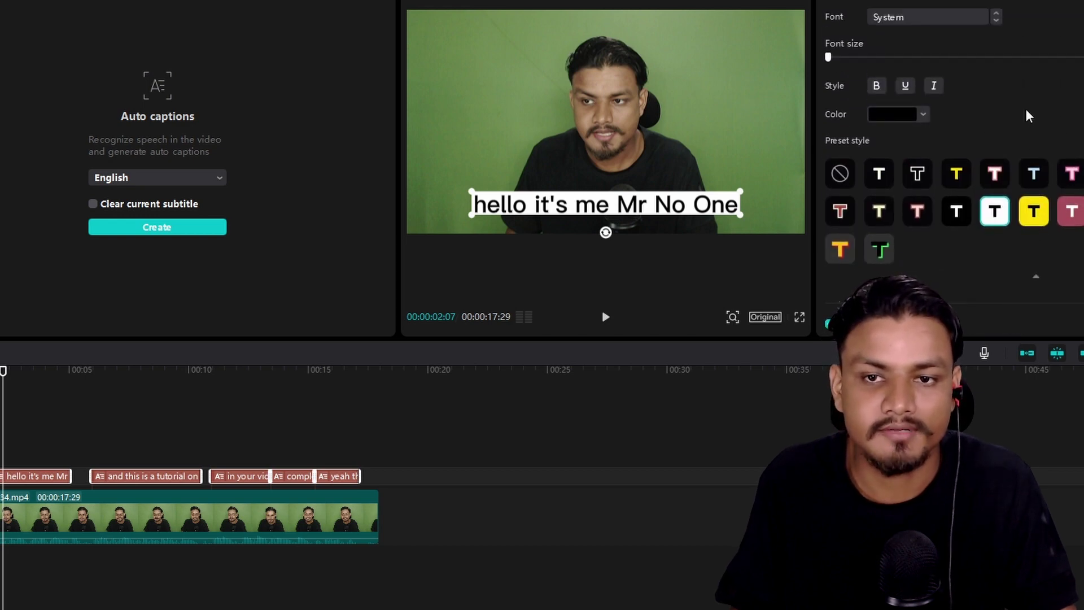
scroll(1027, 119, "down", 10)
scroll(1044, 203, "up", 1)
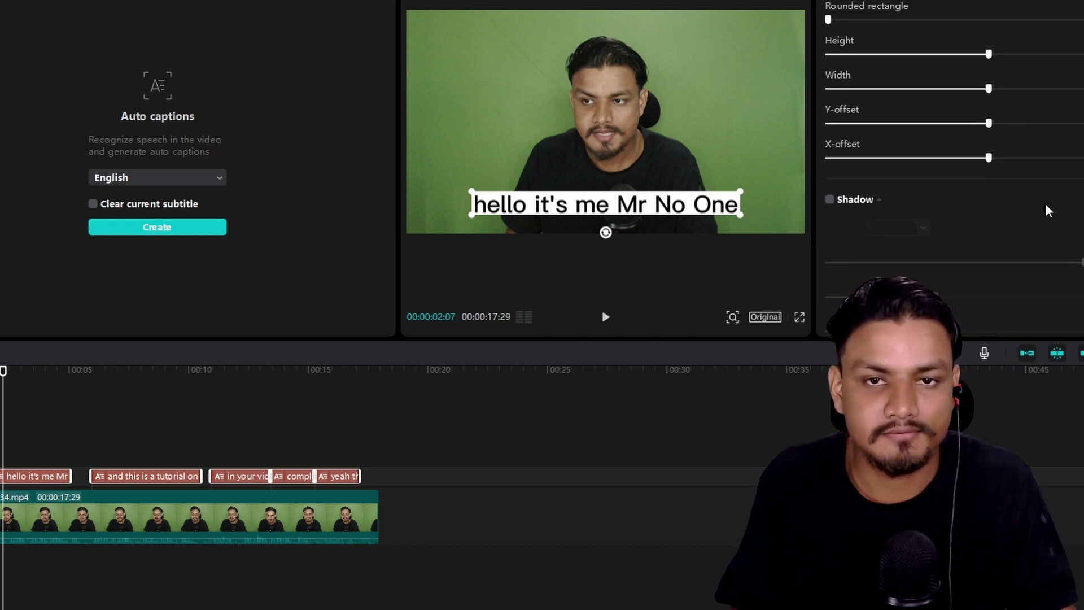
scroll(1045, 203, "up", 6)
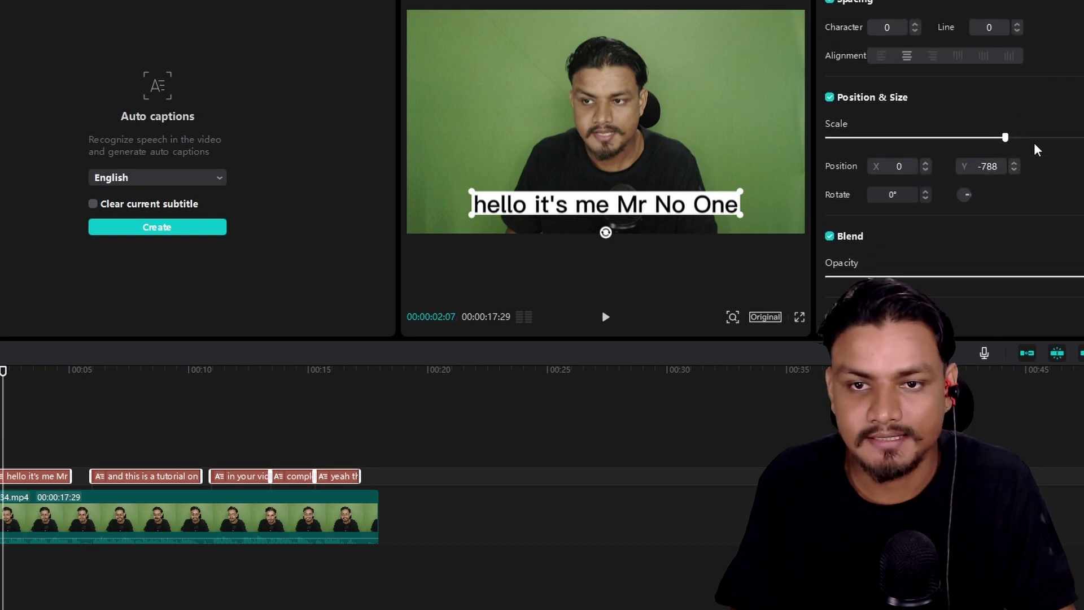
scroll(1039, 149, "down", 3)
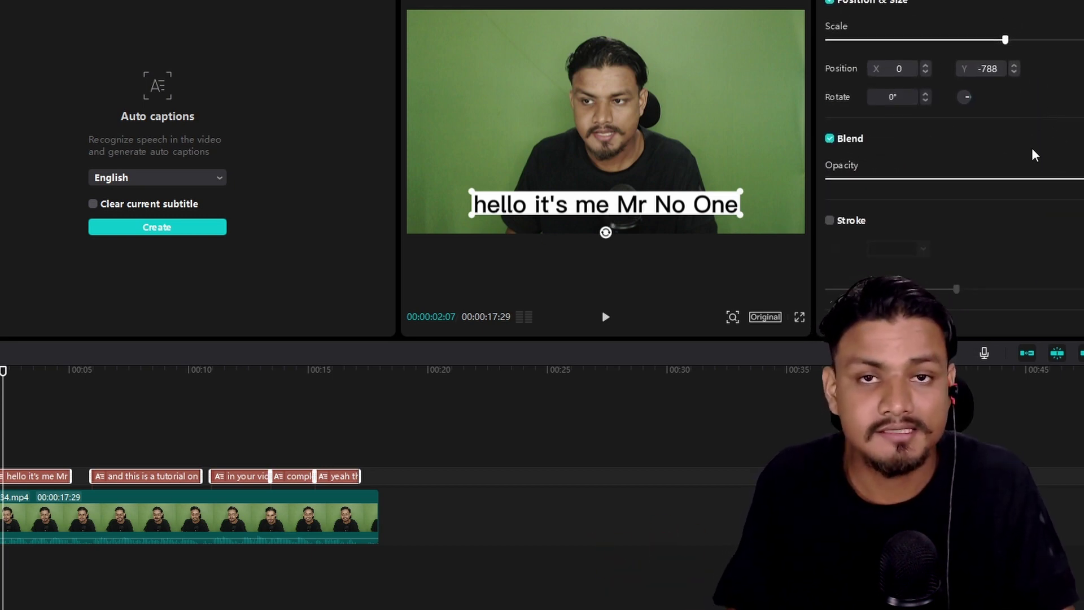
scroll(1032, 148, "down", 4)
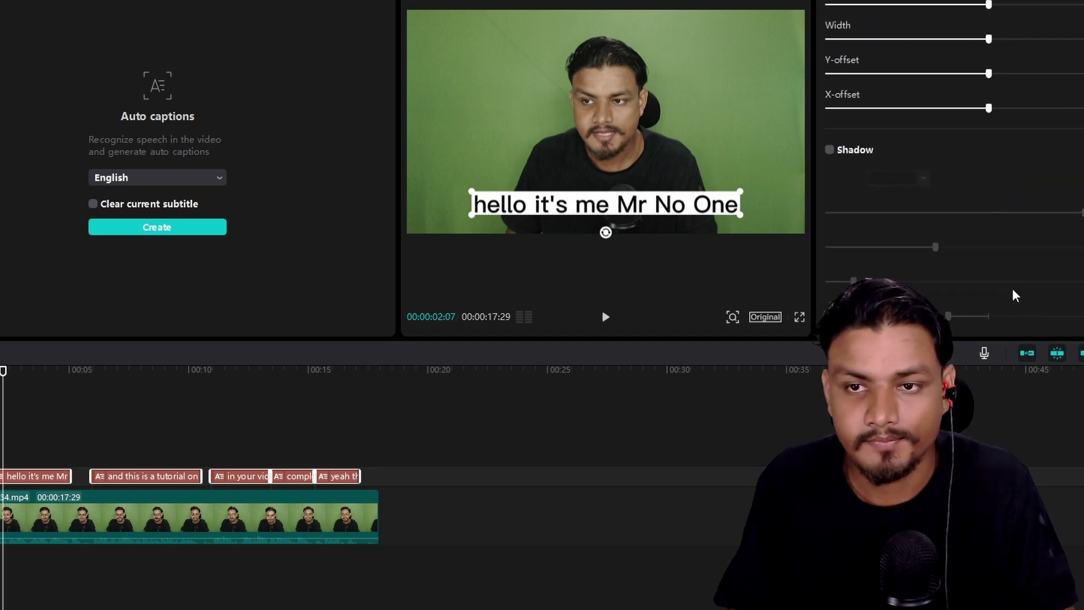
scroll(1010, 288, "up", 7)
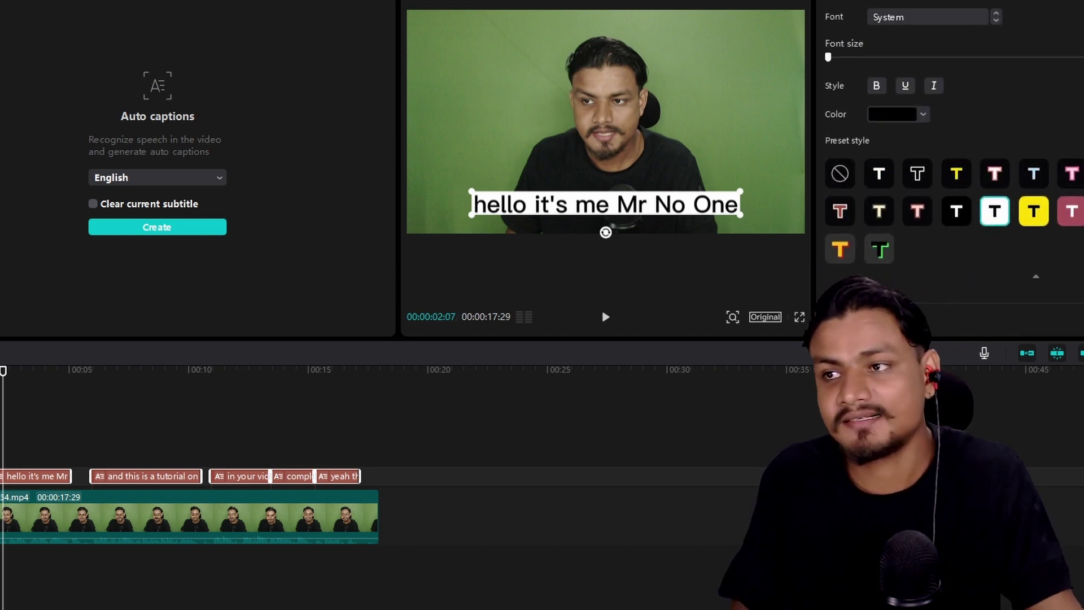
left_click(16, 17)
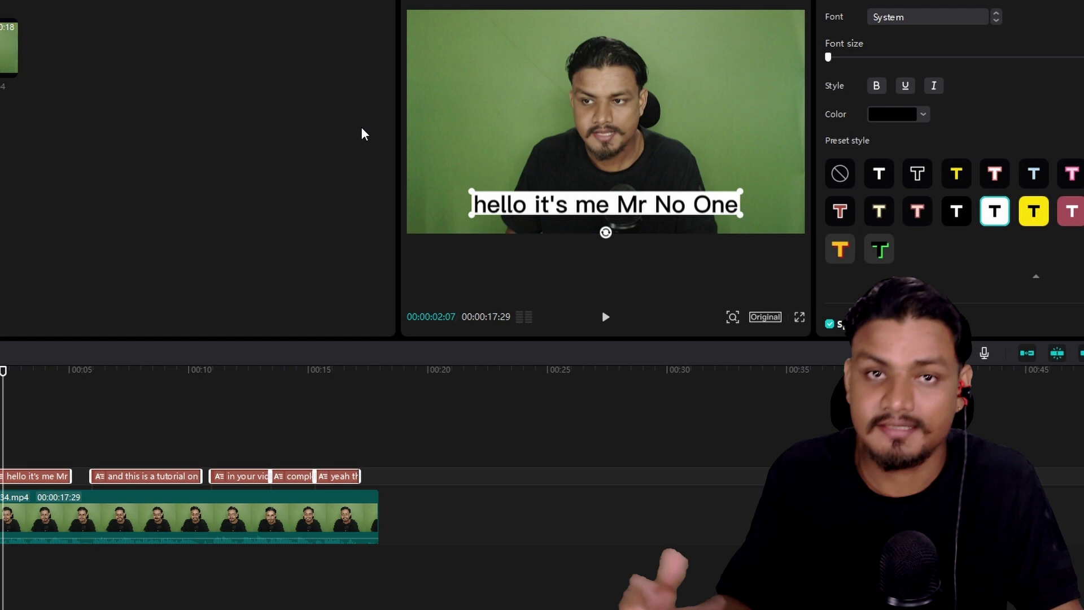